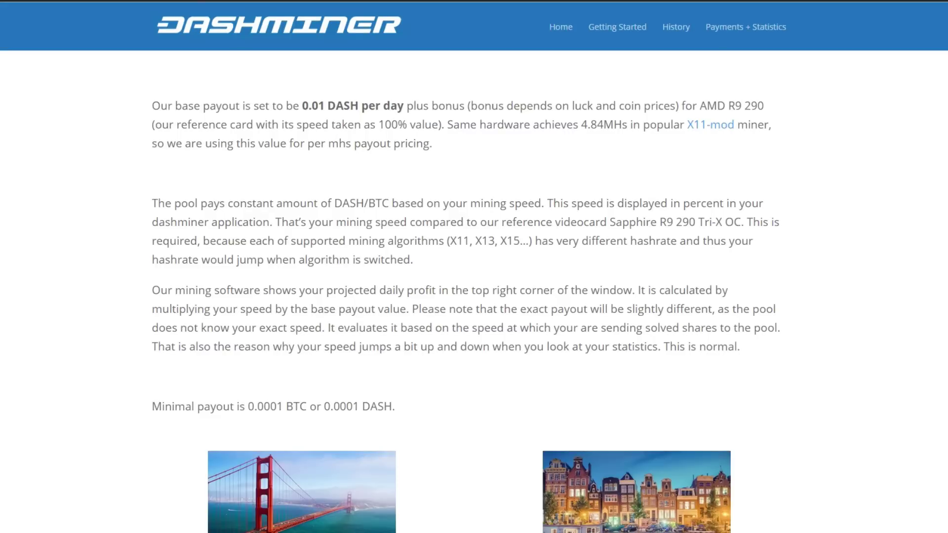
# Scroll the Dashminer website down to the sf and am pool server list
pyautogui.scroll(-4, 467, 291)
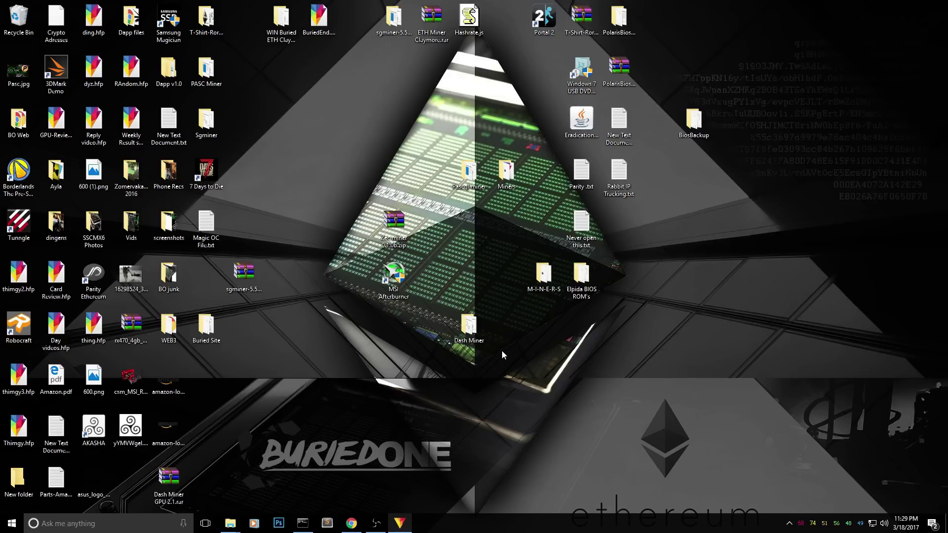
# Open the Dash Miner folder and choose Edit for Start miner.bat
pyautogui.doubleClick(478, 334)
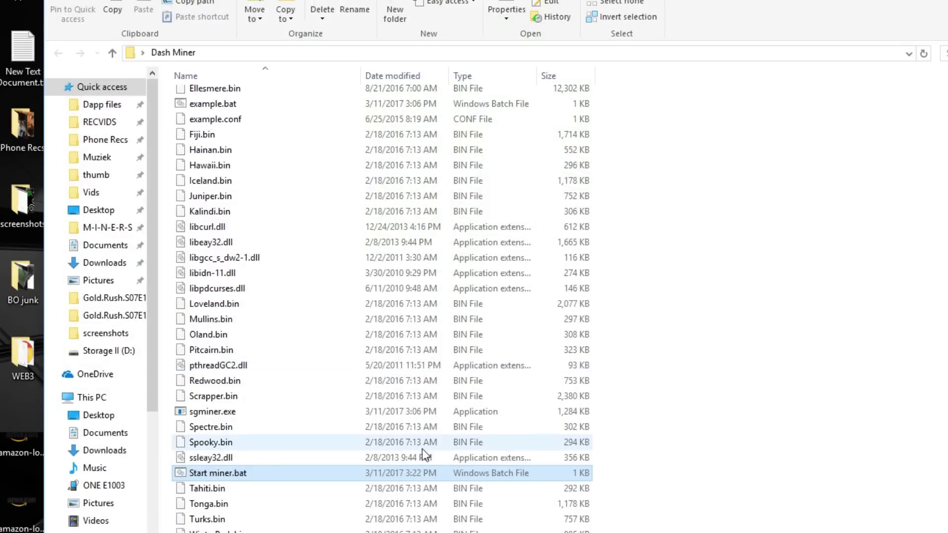
pyautogui.doubleClick(226, 474)
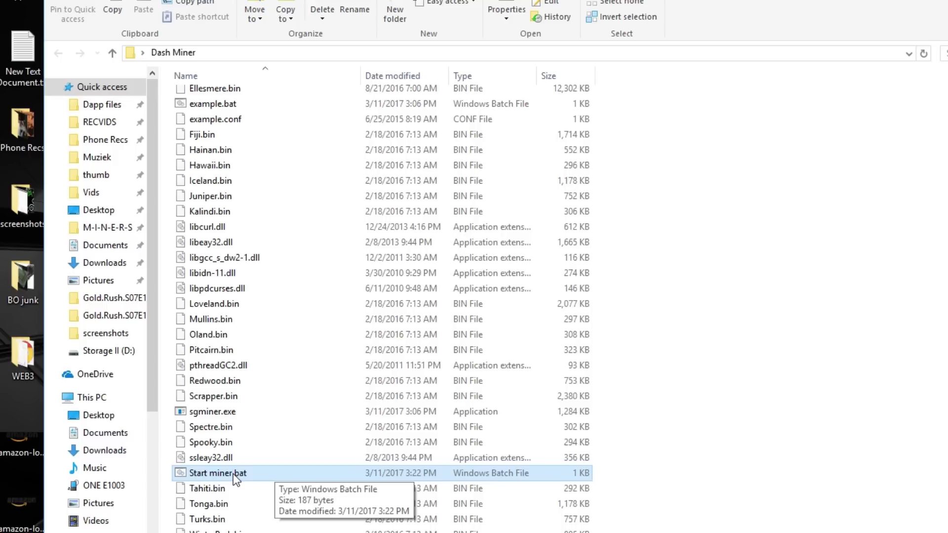
pyautogui.rightClick(234, 476)
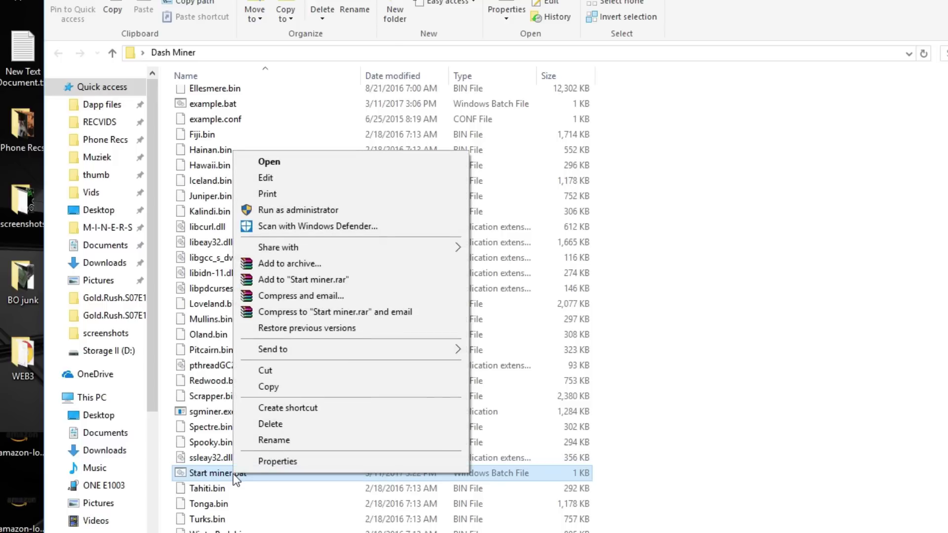
# Replace the server code 'am' after -o with 'sf' in the sgminer line
pyautogui.click(261, 184)
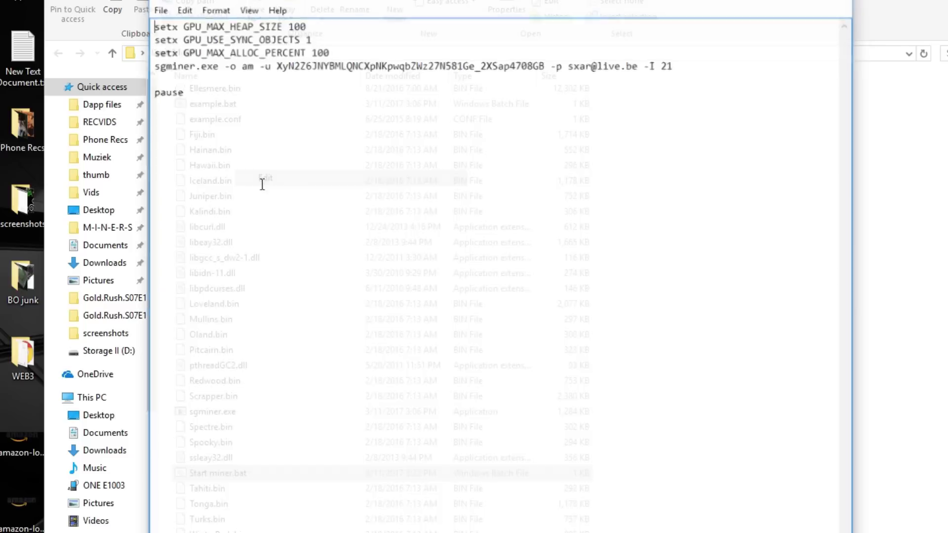
pyautogui.moveTo(296, 2); pyautogui.dragTo(290, 6)
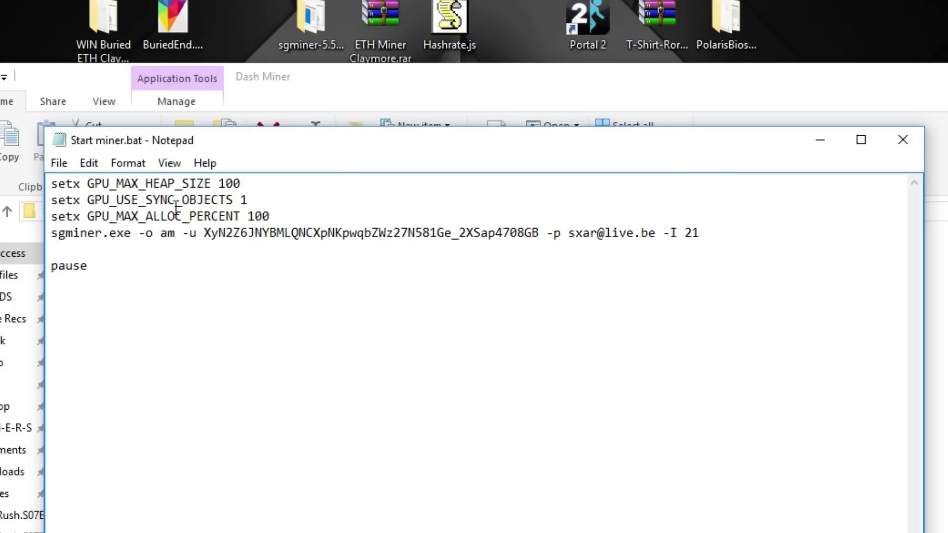
pyautogui.click(161, 233)
pyautogui.moveTo(163, 232)
pyautogui.mouseDown()
pyautogui.moveTo(177, 249)
pyautogui.moveTo(174, 239)
pyautogui.mouseUp()
pyautogui.click(172, 236)
pyautogui.doubleClick(171, 234)
pyautogui.click(168, 232)
pyautogui.doubleClick(166, 234)
pyautogui.click(172, 235)
pyautogui.moveTo(176, 235)
pyautogui.mouseDown()
pyautogui.moveTo(161, 234)
pyautogui.moveTo(174, 234)
pyautogui.mouseUp()
pyautogui.click(165, 234)
pyautogui.write('sf')
# Highlight the wallet address used as the username to check it
pyautogui.click(205, 233)
pyautogui.moveTo(205, 233); pyautogui.dragTo(451, 237)
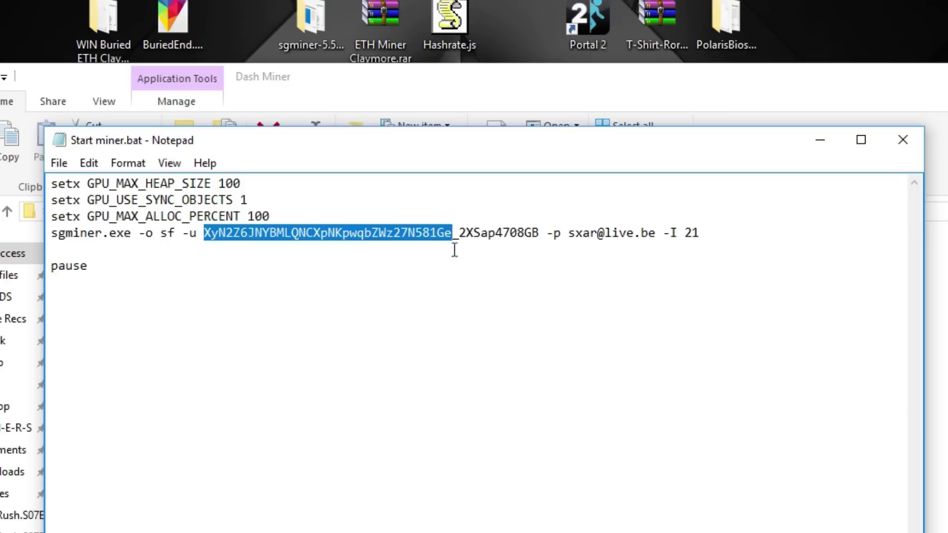
pyautogui.click(452, 237)
pyautogui.moveTo(451, 237); pyautogui.dragTo(203, 237)
pyautogui.hotkey('ctrl', 'c')
# Review the worker name and the e-mail password after -p
pyautogui.moveTo(460, 232)
pyautogui.mouseDown()
pyautogui.moveTo(539, 232)
pyautogui.moveTo(463, 230)
pyautogui.mouseUp()
pyautogui.click(470, 231)
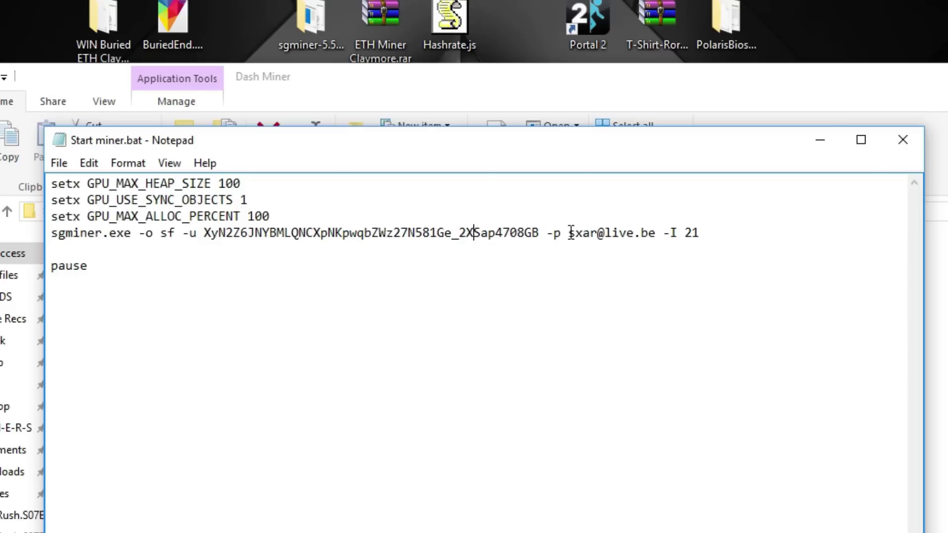
pyautogui.moveTo(568, 232); pyautogui.dragTo(649, 234)
pyautogui.click(649, 235)
pyautogui.moveTo(574, 235); pyautogui.dragTo(649, 233)
pyautogui.click(648, 234)
# Confirm the intensity stays at 21 and save Start miner.bat
pyautogui.doubleClick(689, 233)
pyautogui.moveTo(701, 234); pyautogui.dragTo(684, 233)
pyautogui.click(698, 237)
pyautogui.doubleClick(696, 235)
pyautogui.click(691, 233)
pyautogui.doubleClick(691, 234)
pyautogui.moveTo(701, 234); pyautogui.dragTo(685, 234)
pyautogui.click(700, 234)
pyautogui.click(691, 233)
pyautogui.click(696, 233)
pyautogui.click(701, 237)
pyautogui.click(63, 164)
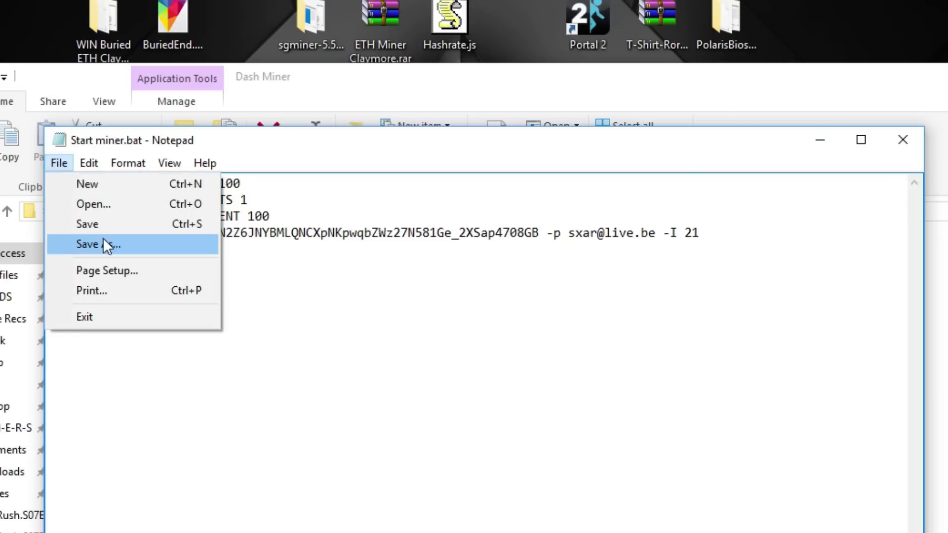
pyautogui.click(96, 227)
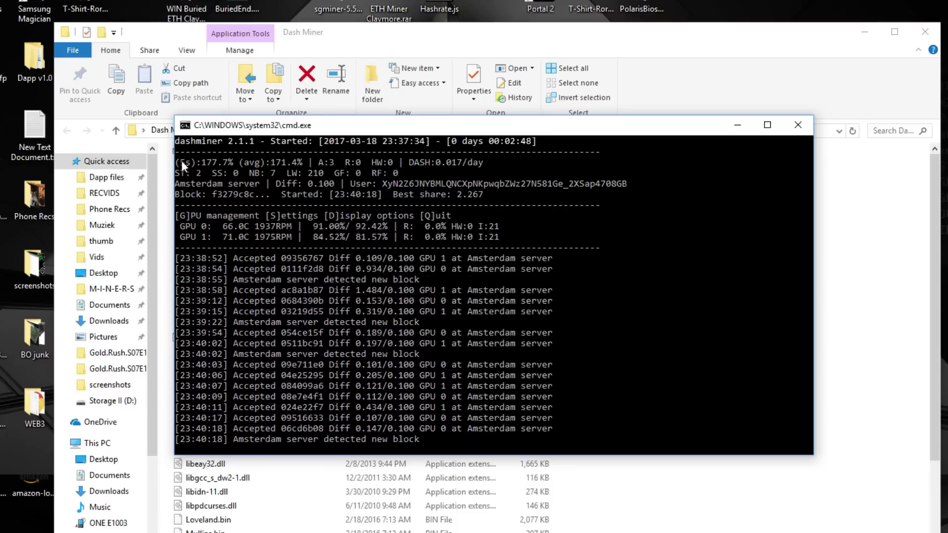
pyautogui.moveTo(201, 164); pyautogui.dragTo(241, 167)
pyautogui.click(200, 161)
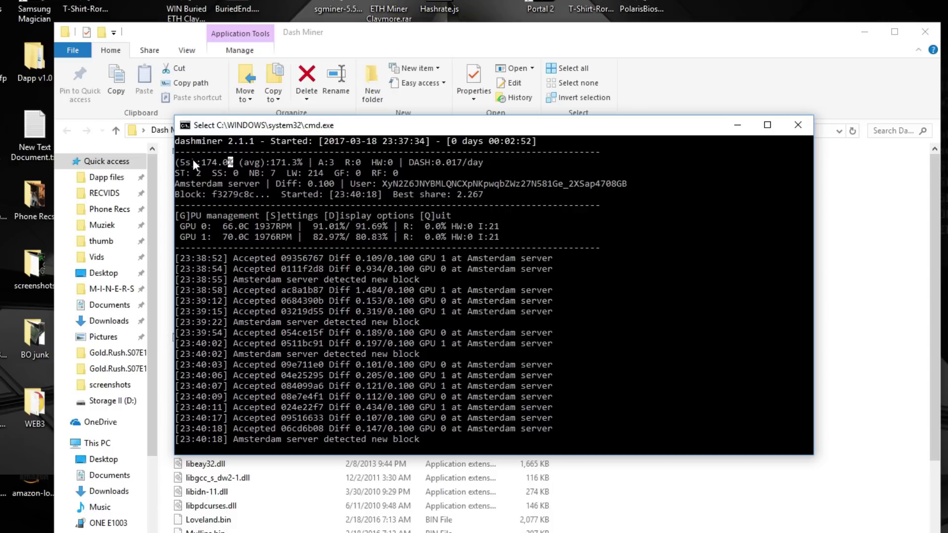
pyautogui.moveTo(201, 161); pyautogui.dragTo(229, 163)
pyautogui.moveTo(201, 162); pyautogui.dragTo(235, 167)
pyautogui.click(235, 167)
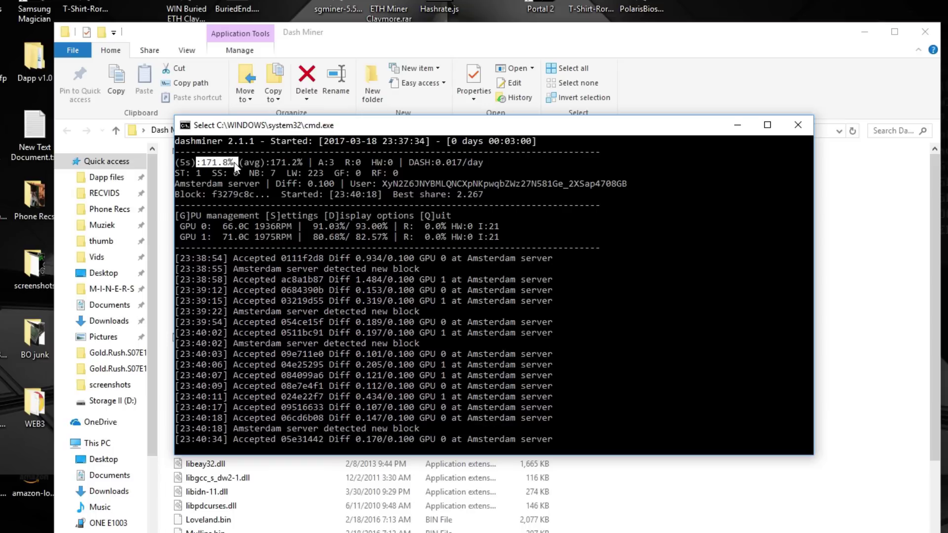
pyautogui.click(230, 163)
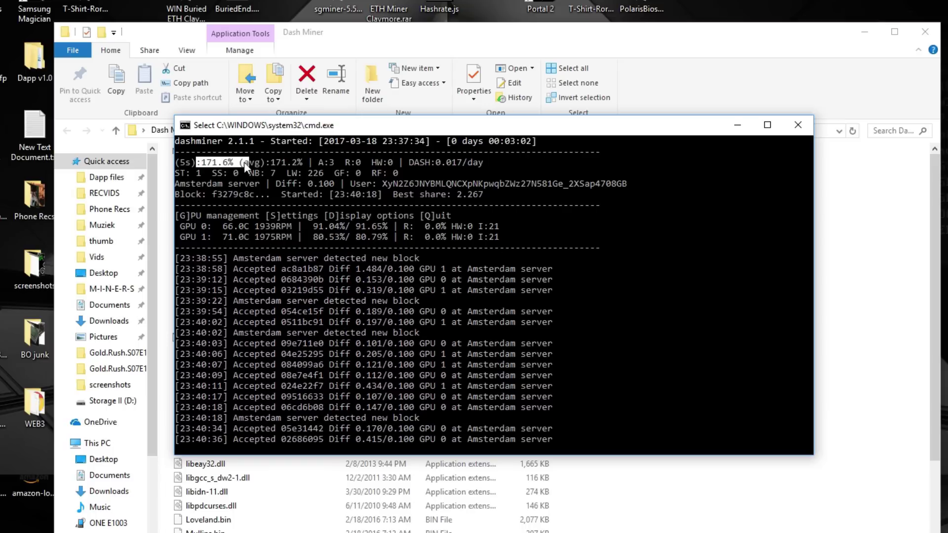
pyautogui.moveTo(245, 167); pyautogui.dragTo(230, 167)
pyautogui.click(207, 166)
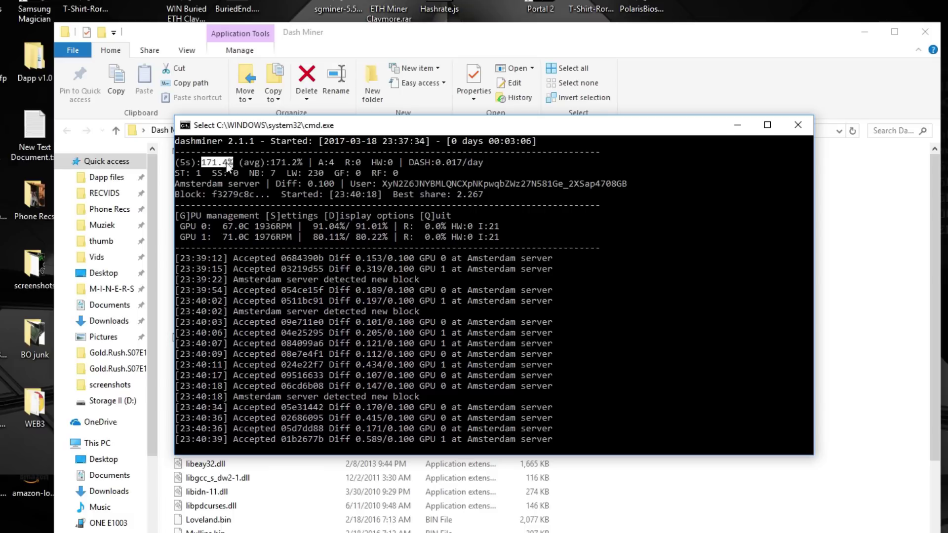
pyautogui.moveTo(205, 166); pyautogui.dragTo(187, 165)
pyautogui.click(247, 167)
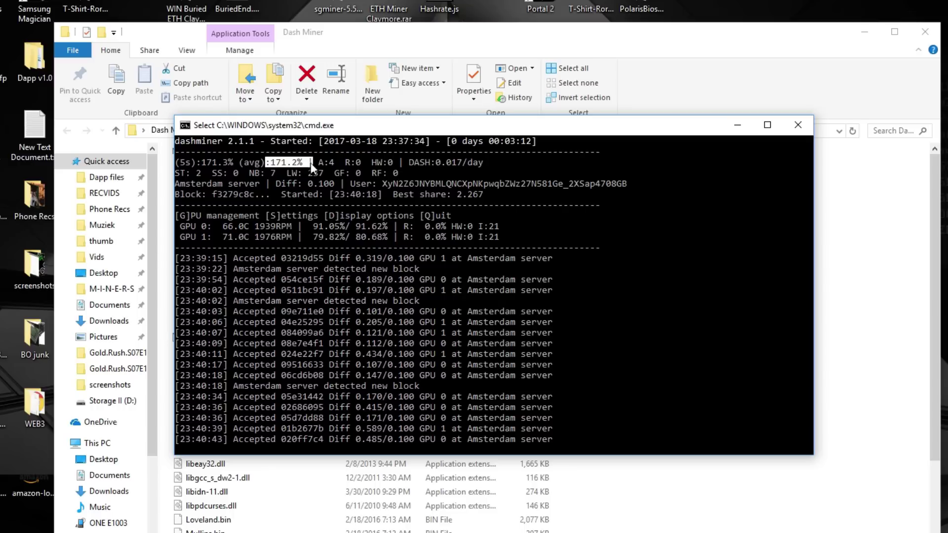
pyautogui.moveTo(301, 162); pyautogui.dragTo(262, 168)
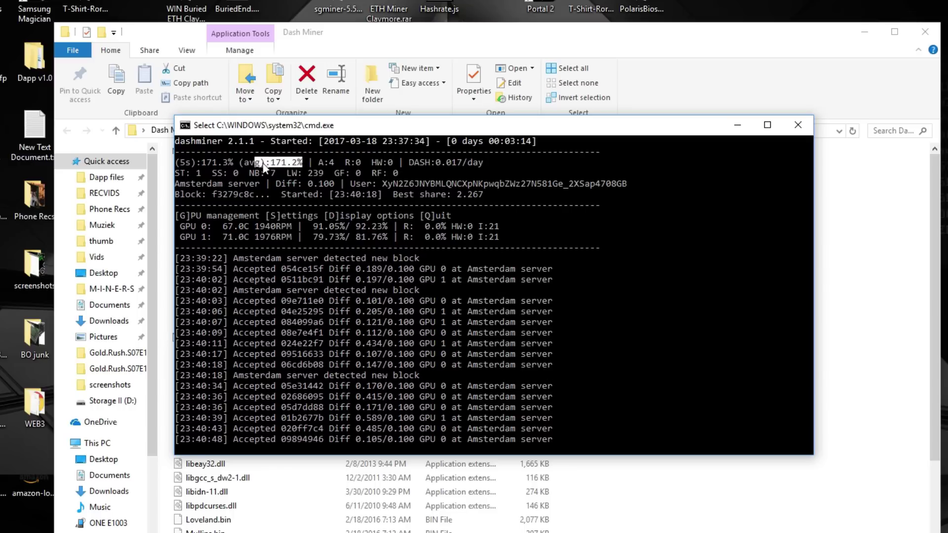
pyautogui.click(269, 164)
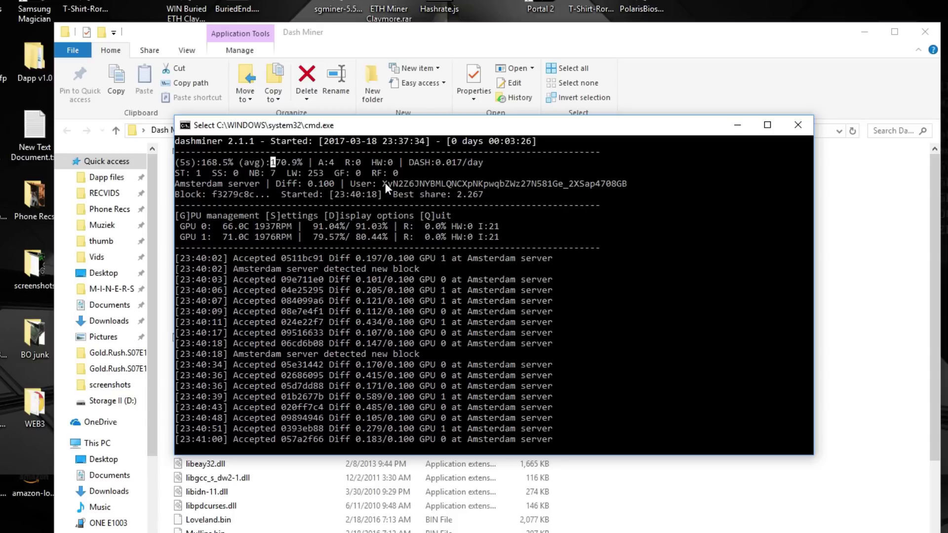
pyautogui.moveTo(408, 160); pyautogui.dragTo(447, 160)
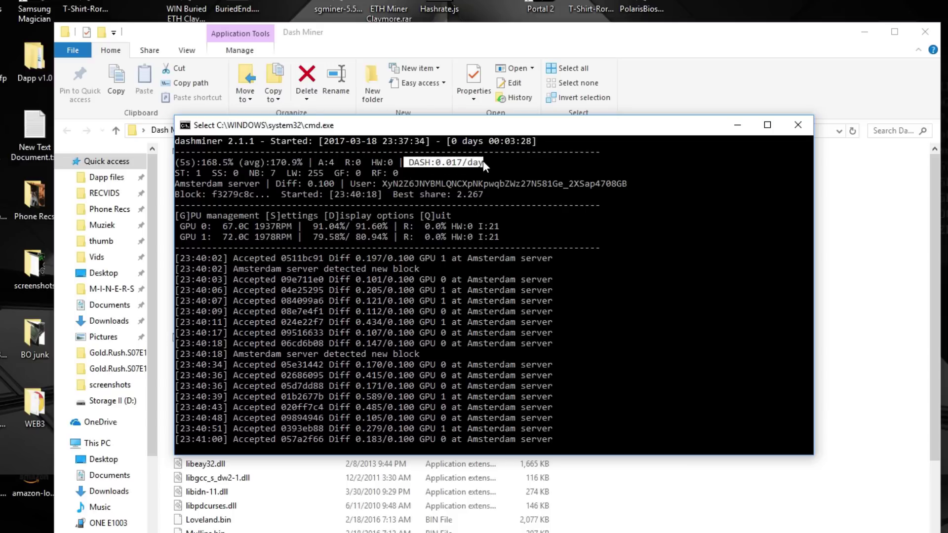
pyautogui.moveTo(488, 162); pyautogui.dragTo(414, 167)
pyautogui.moveTo(432, 161); pyautogui.dragTo(419, 162)
pyautogui.moveTo(481, 161); pyautogui.dragTo(411, 166)
pyautogui.click(428, 162)
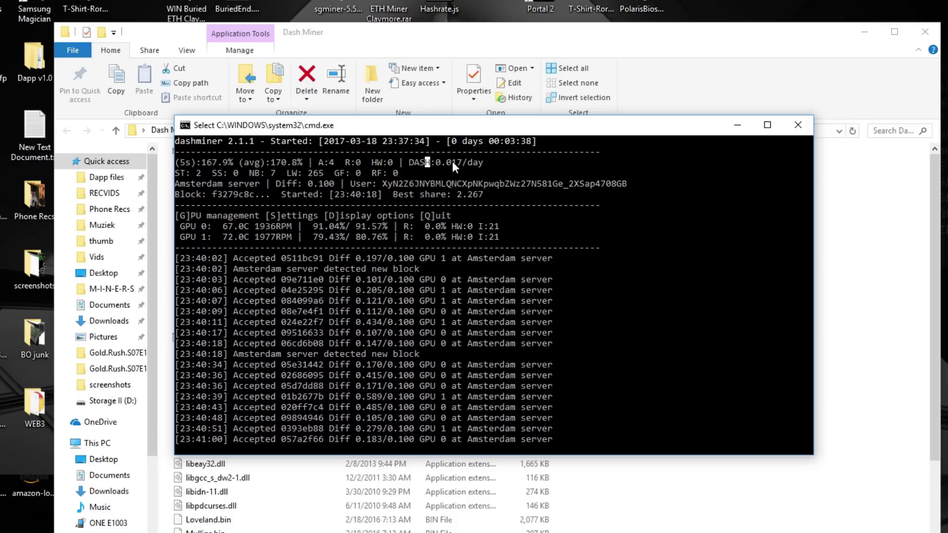
pyautogui.click(480, 163)
pyautogui.moveTo(481, 164); pyautogui.dragTo(410, 162)
pyautogui.click(418, 163)
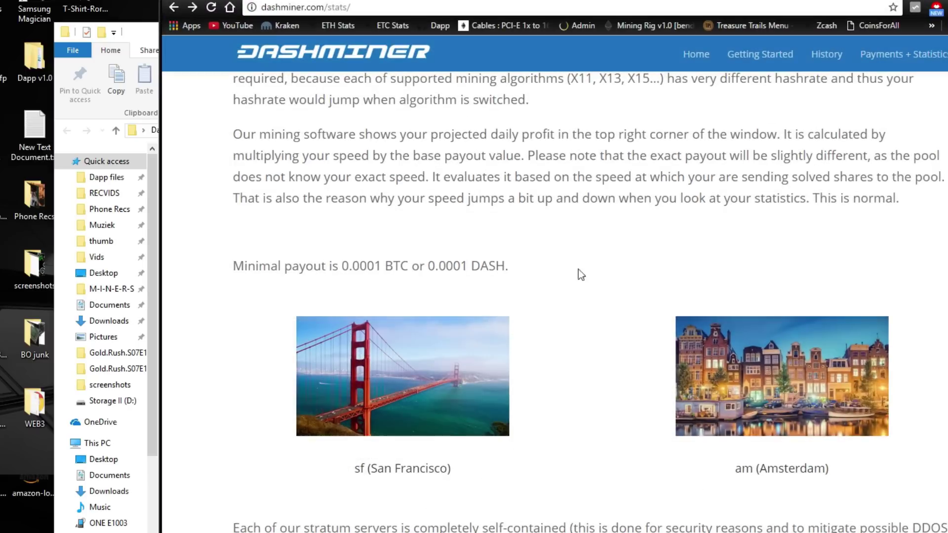
# On the Amsterdam stats page, submit the pasted wallet address to show its payouts
pyautogui.moveTo(565, 1); pyautogui.dragTo(432, 0)
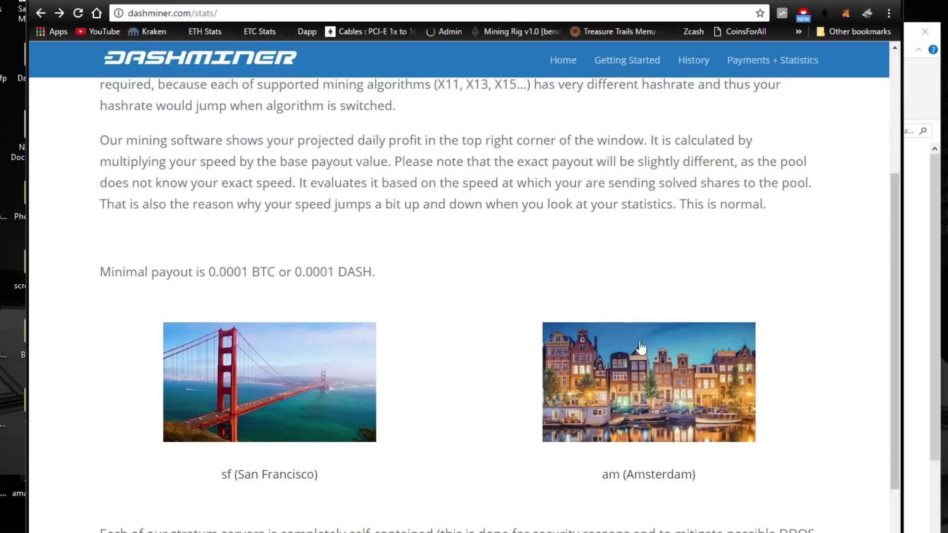
pyautogui.click(658, 394)
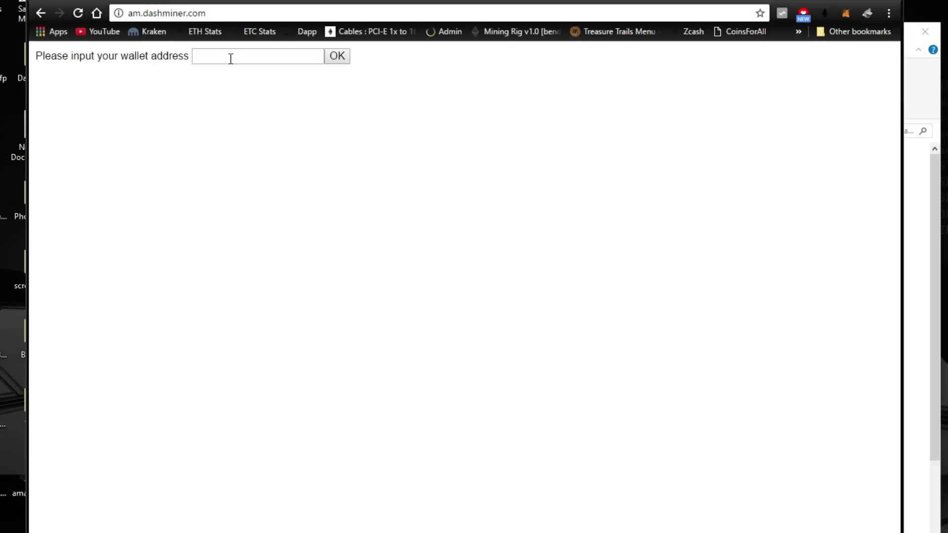
pyautogui.click(231, 58)
pyautogui.hotkey('ctrl', 'v')
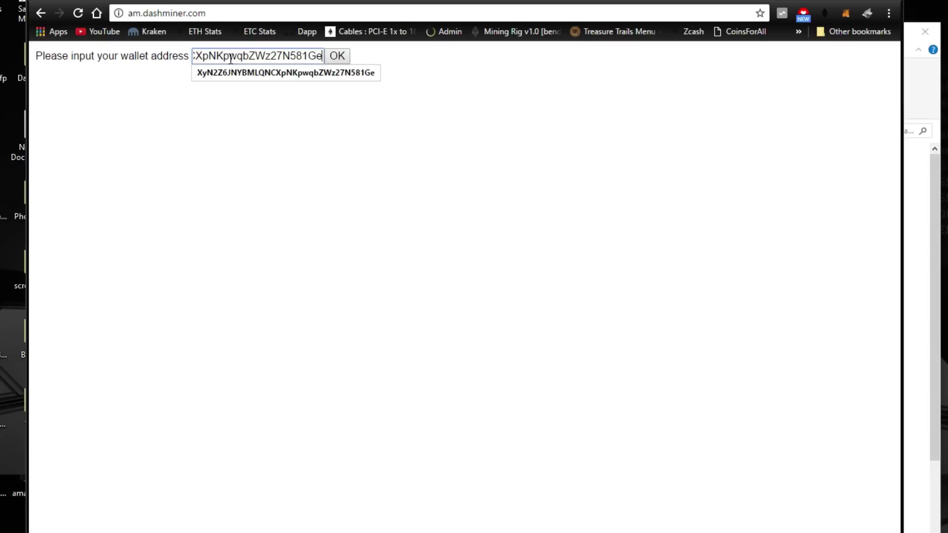
pyautogui.click(335, 57)
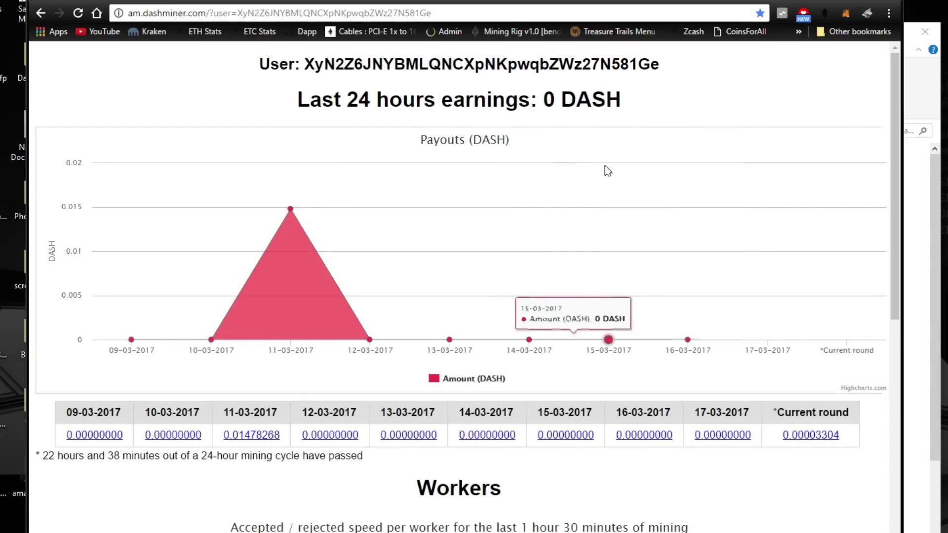
pyautogui.moveTo(592, 1); pyautogui.dragTo(545, 2)
pyautogui.moveTo(239, 217)
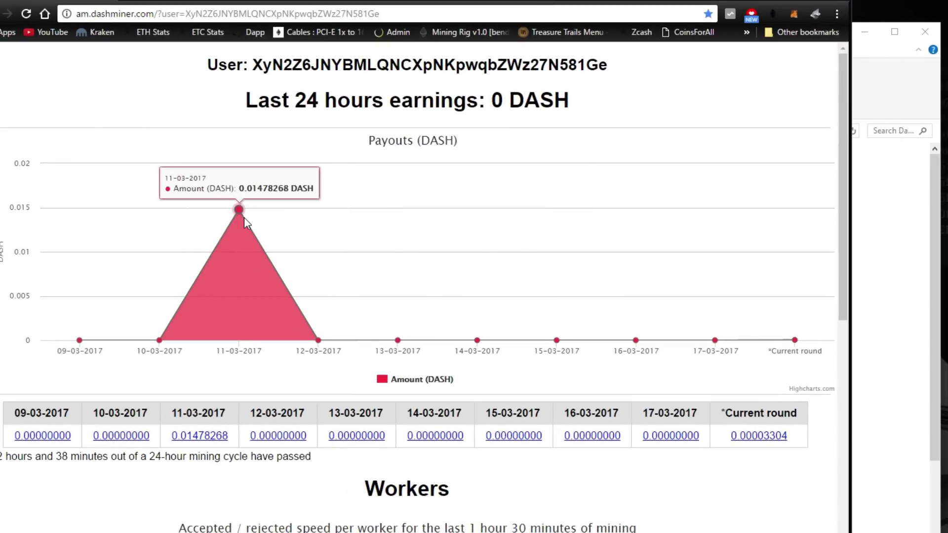